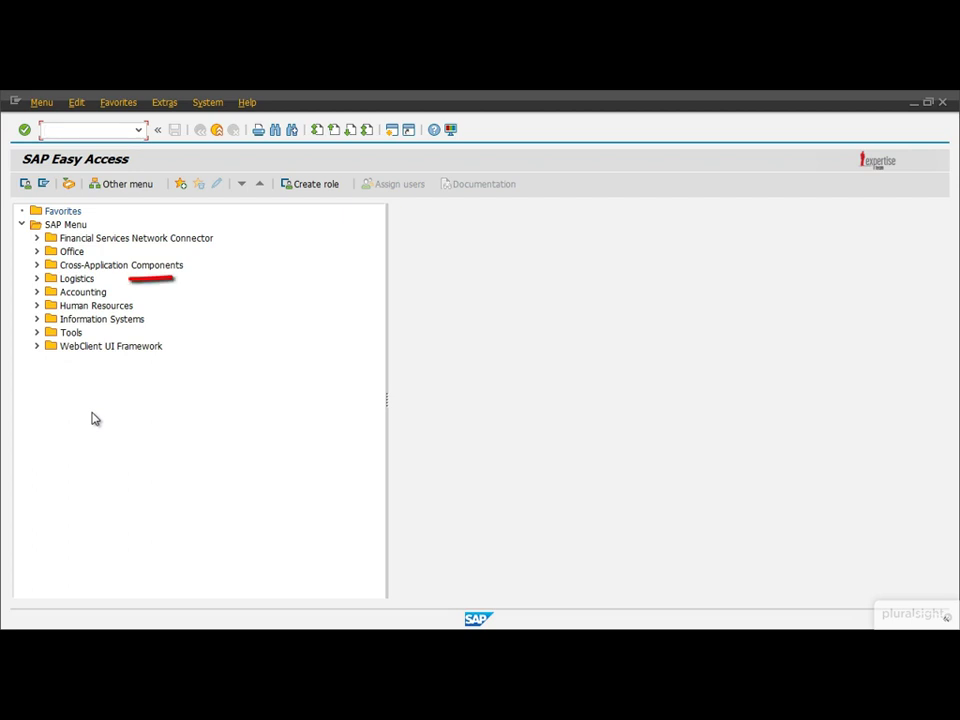
Expand the menu tree through Logistics, Sales and Distribution and Sales down to Quotation
{"action": "left_click", "coordinate": [37, 278]}
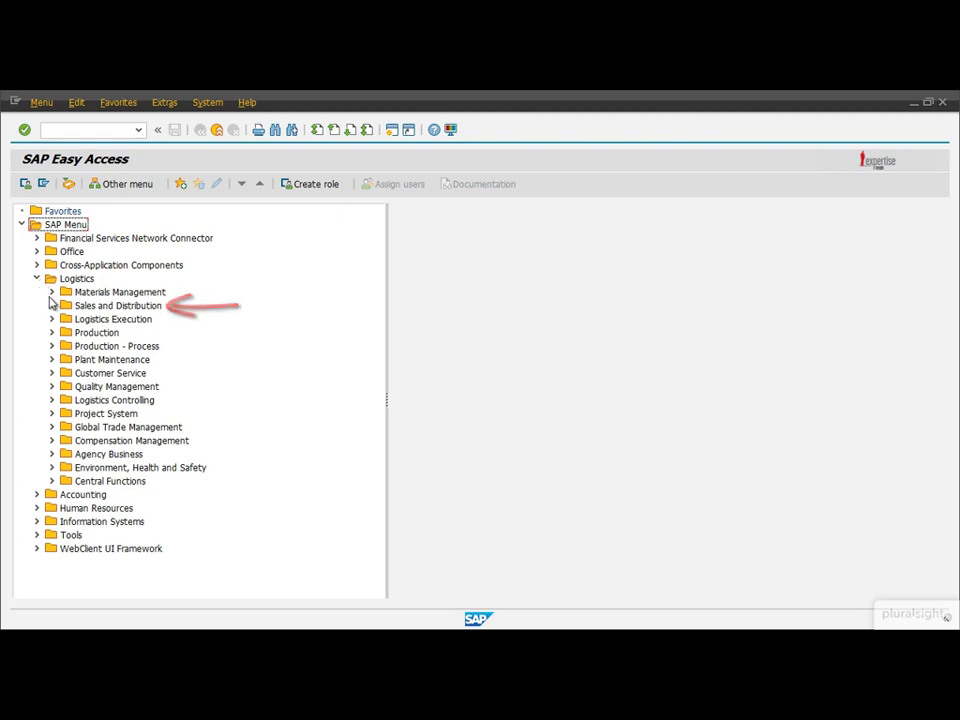
{"action": "left_click", "coordinate": [52, 306]}
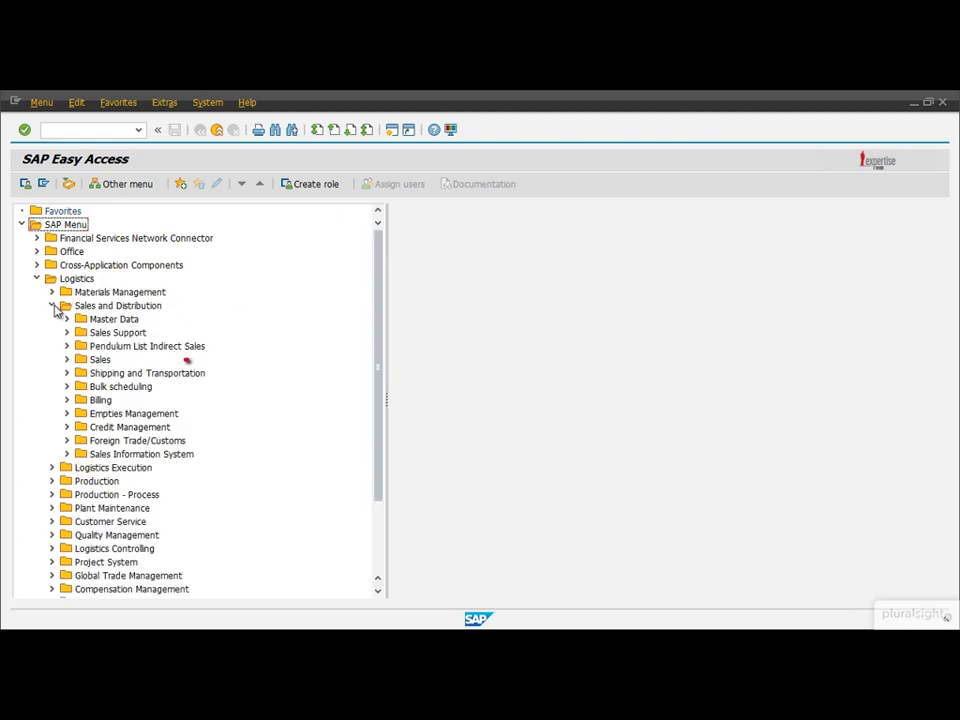
{"action": "left_click", "coordinate": [67, 360]}
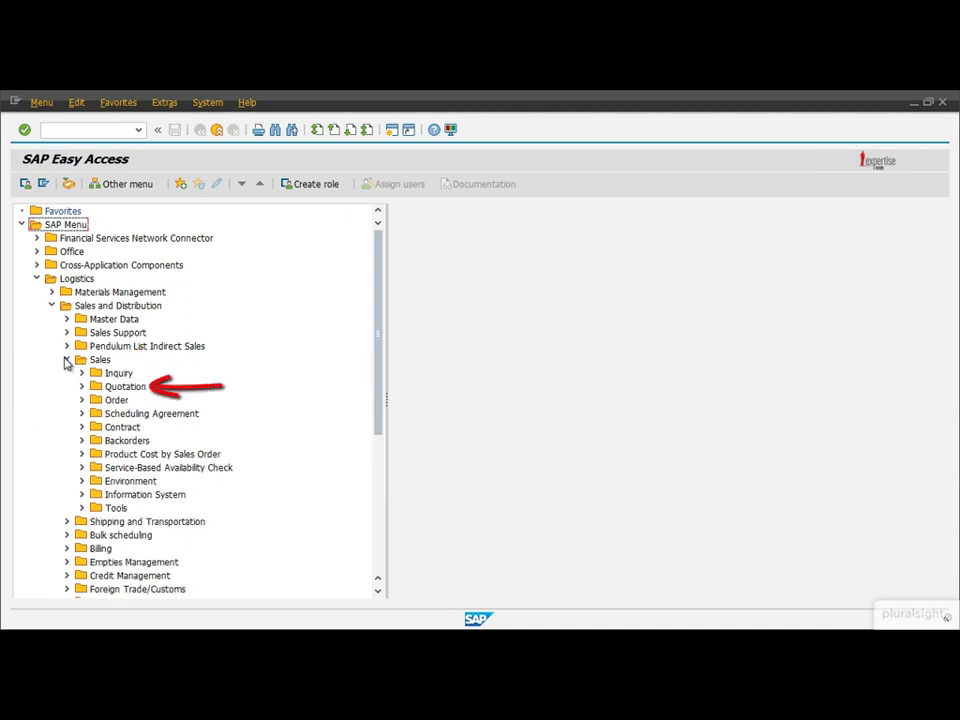
{"action": "left_click", "coordinate": [82, 386]}
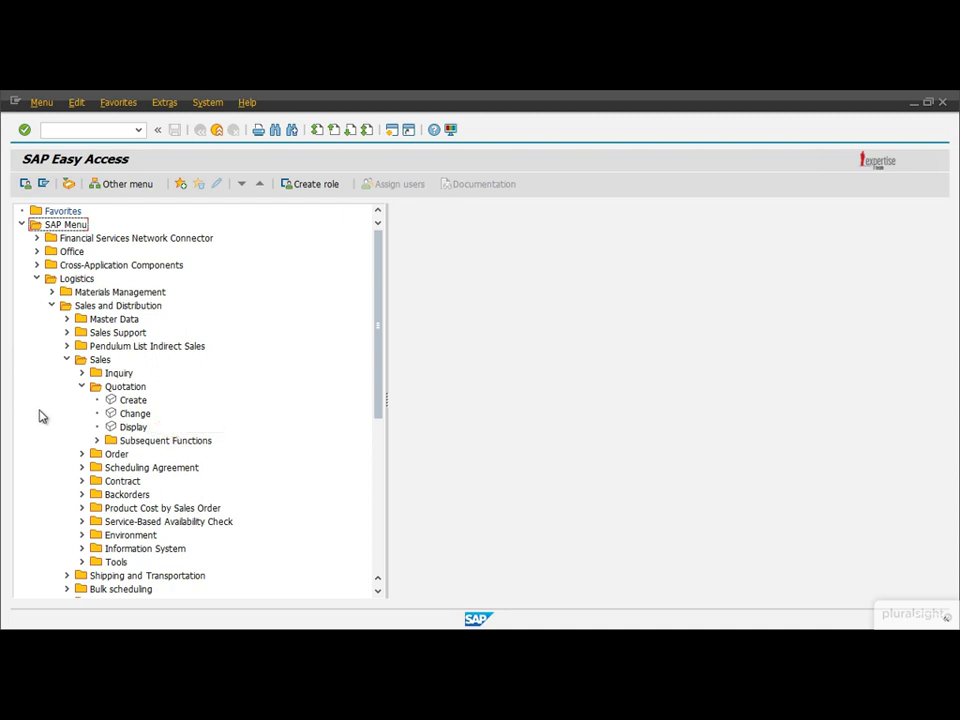
Launch Display under Quotation to reach the Display Quotation initial screen
{"action": "double_click", "coordinate": [126, 427]}
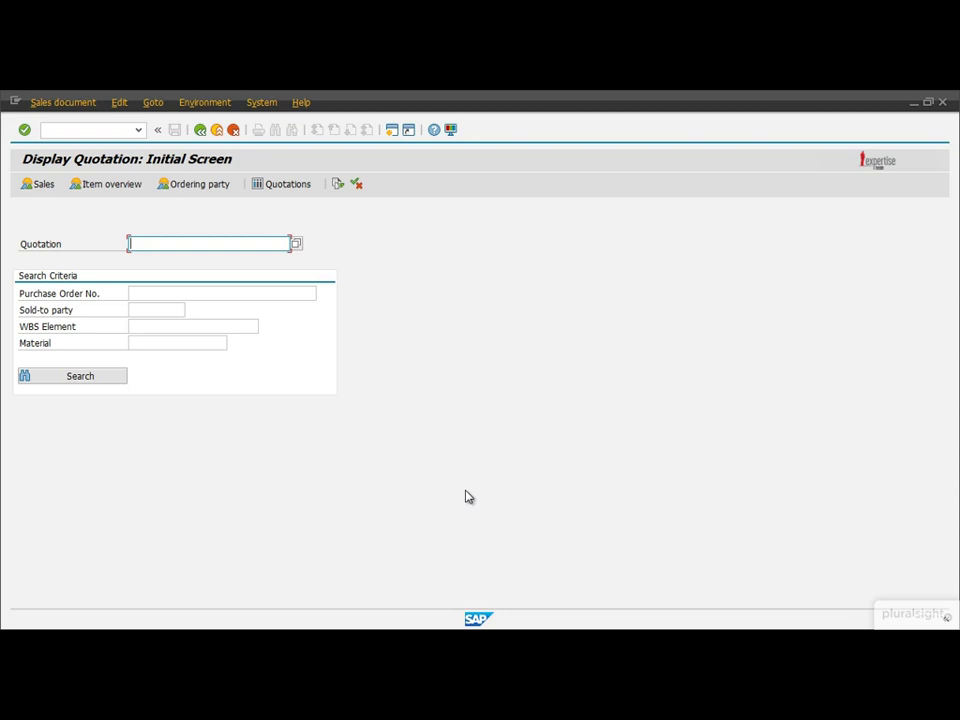
Exit quotation display, open Display Sales Order from the Order folder, then exit to the menu
{"action": "left_click", "coordinate": [217, 131]}
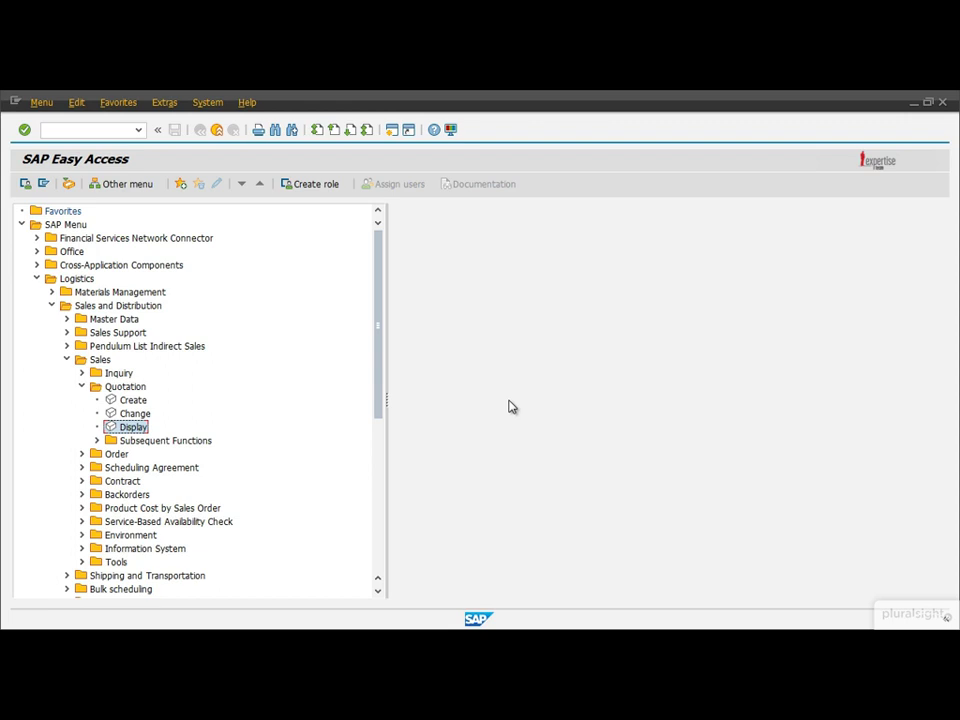
{"action": "left_click", "coordinate": [83, 387]}
{"action": "left_click", "coordinate": [83, 400]}
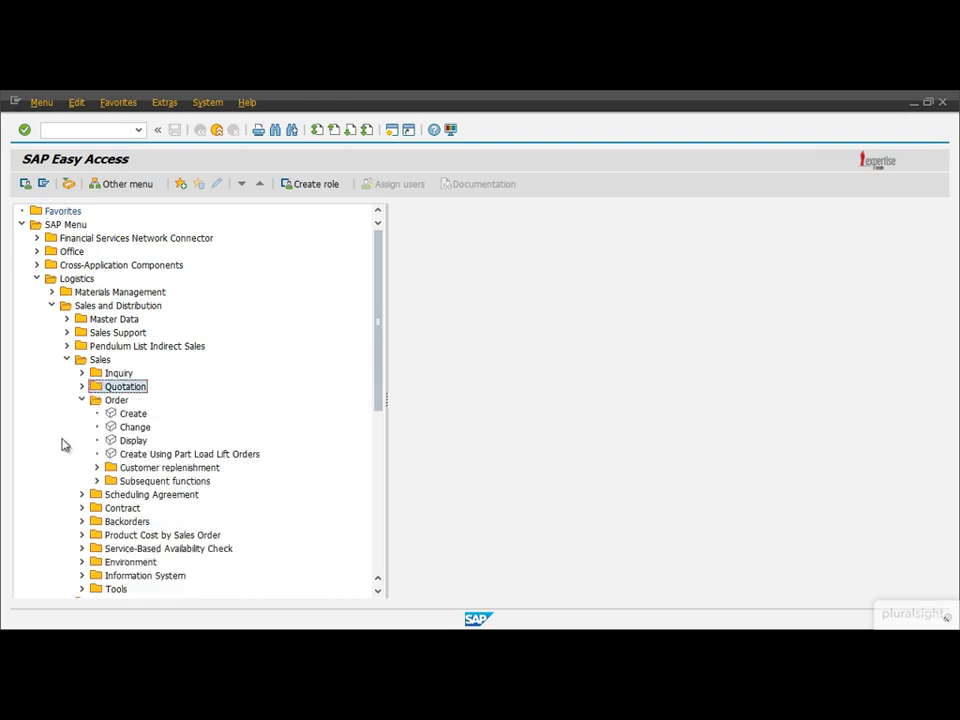
{"action": "double_click", "coordinate": [133, 441]}
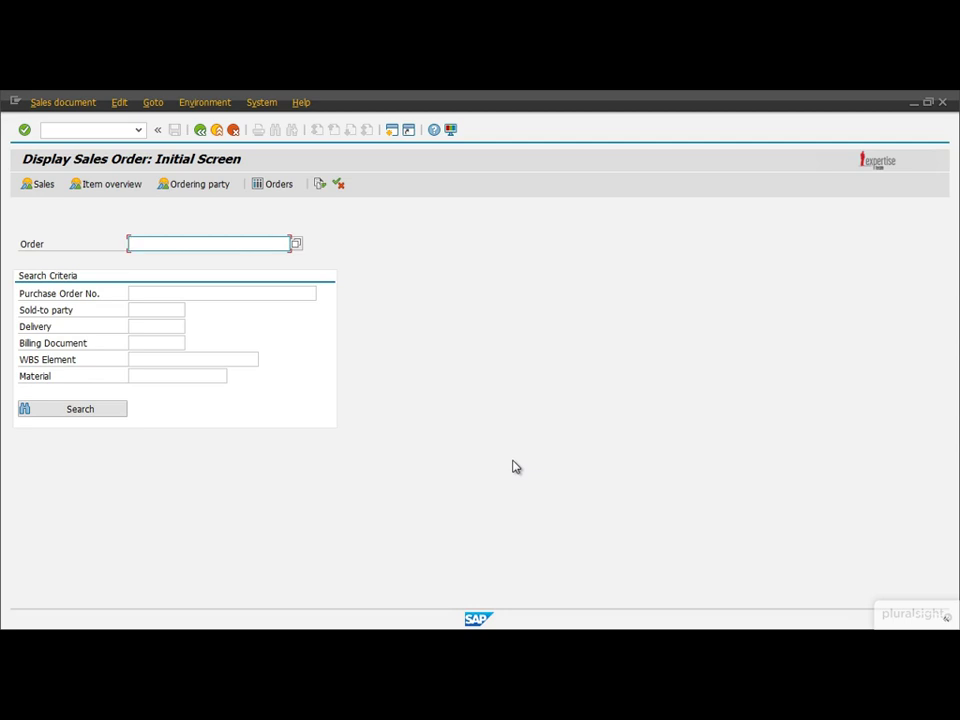
{"action": "left_click", "coordinate": [217, 131]}
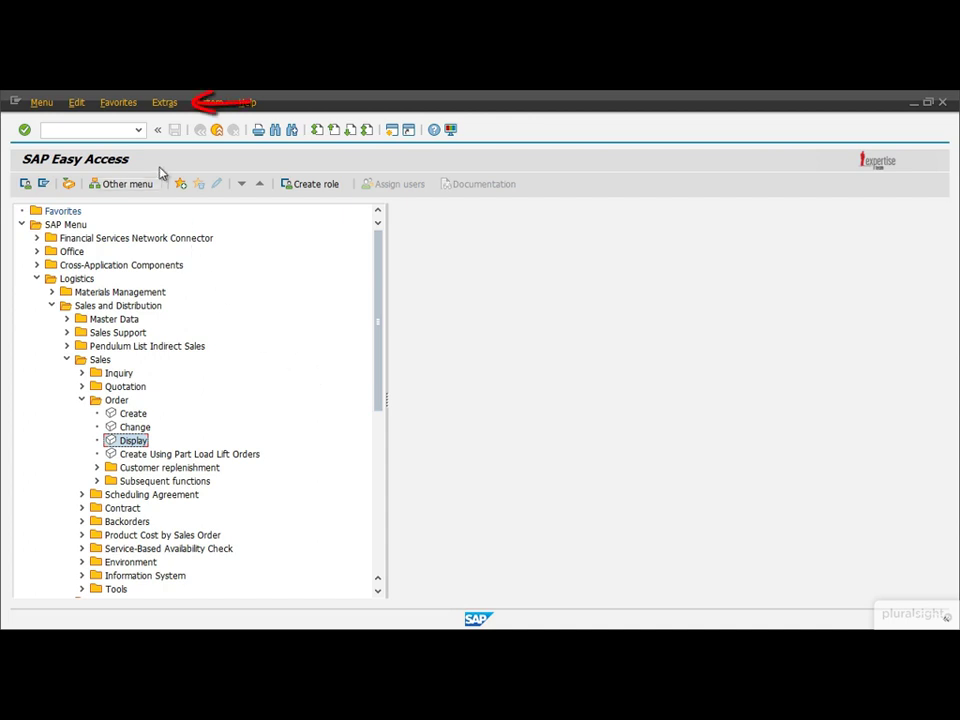
Enable Display Technical Names in Extras > Settings and confirm it
{"action": "left_click", "coordinate": [163, 104]}
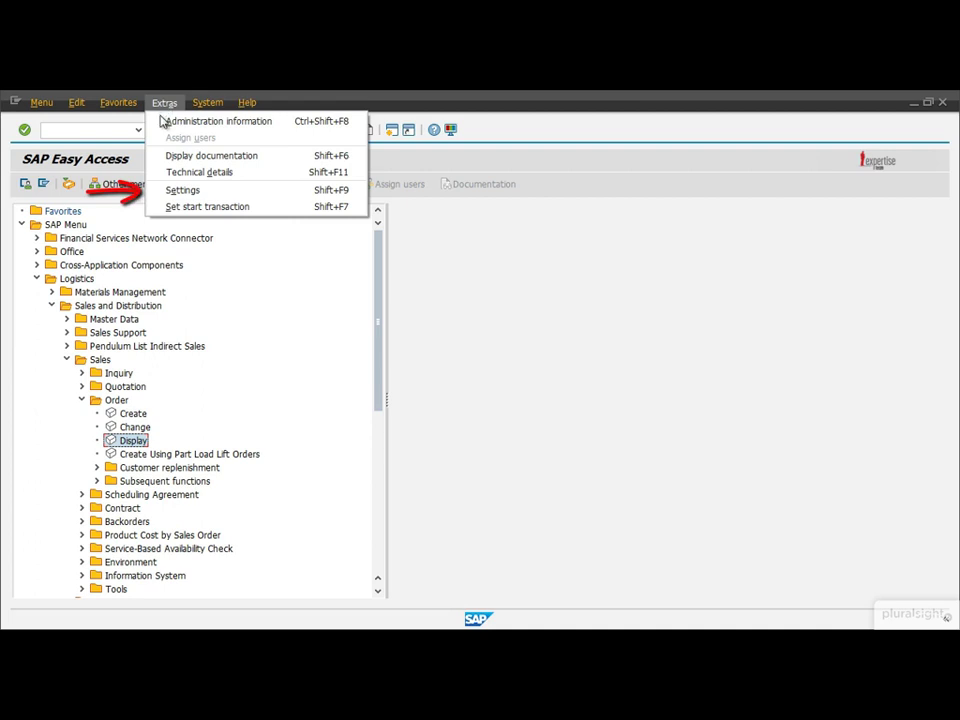
{"action": "left_click", "coordinate": [157, 192]}
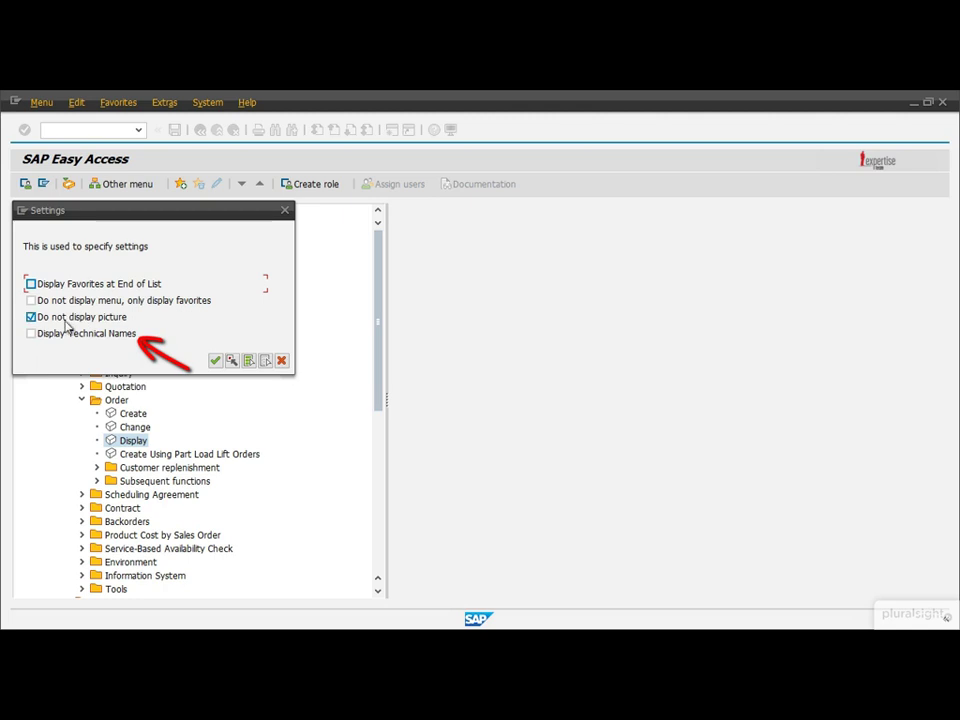
{"action": "left_click", "coordinate": [30, 333]}
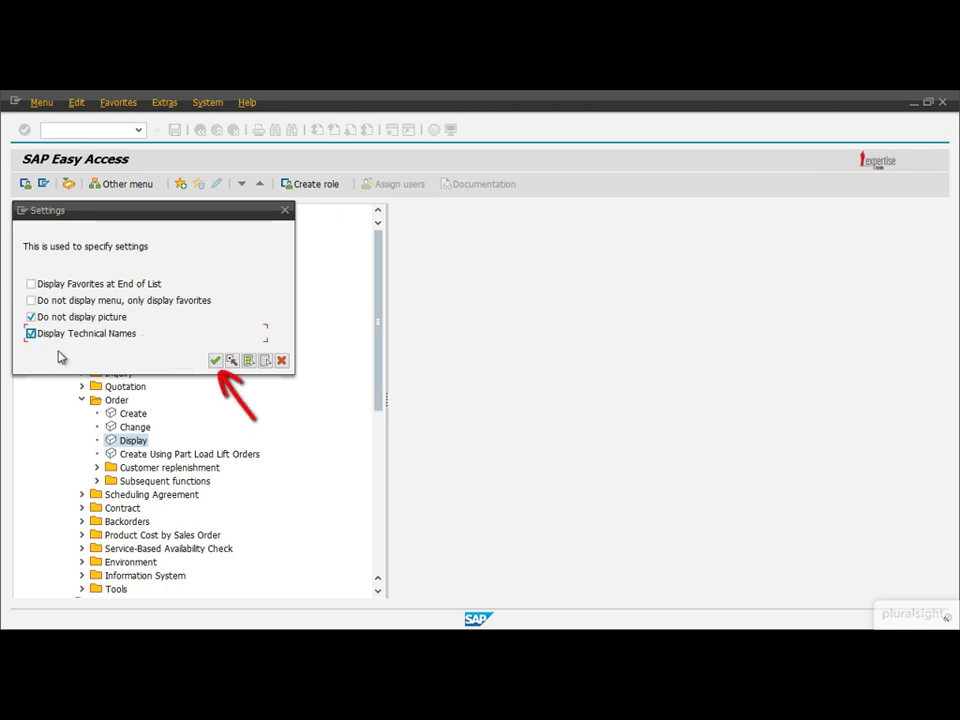
{"action": "left_click", "coordinate": [215, 362]}
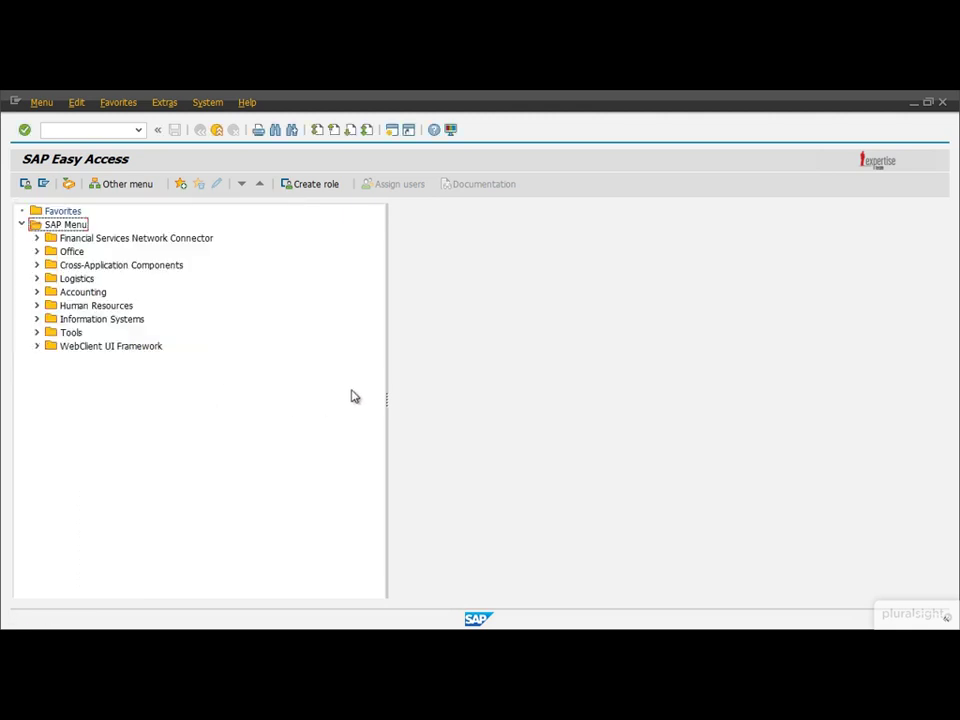
Expand down to Quotation to show VA21, VA22, VA23, and enter VA23 as the transaction code
{"action": "left_click", "coordinate": [37, 278]}
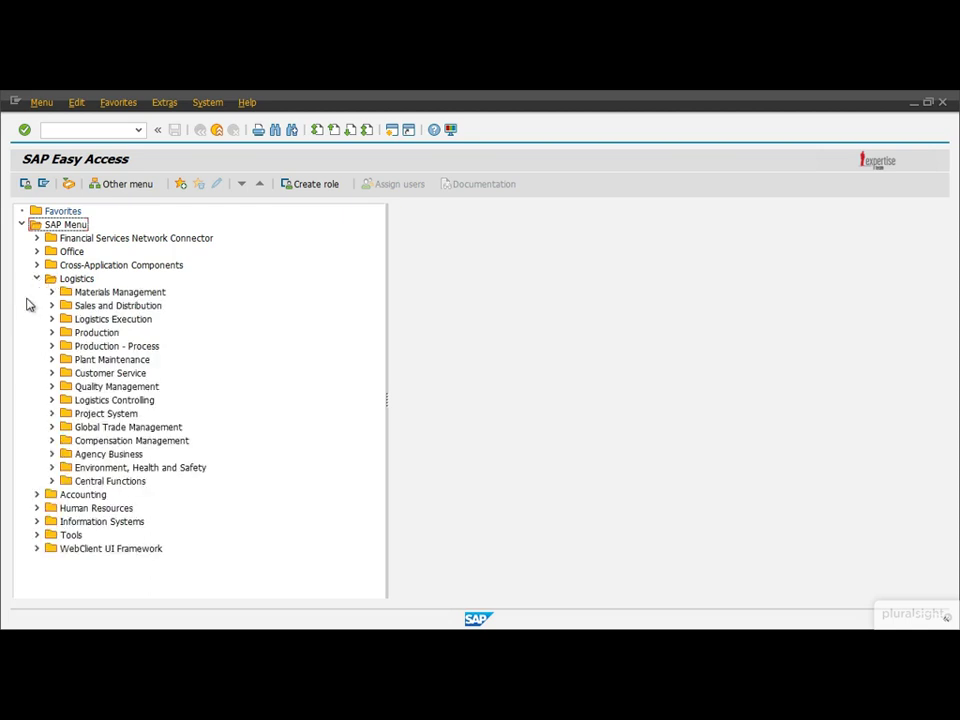
{"action": "left_click", "coordinate": [52, 305]}
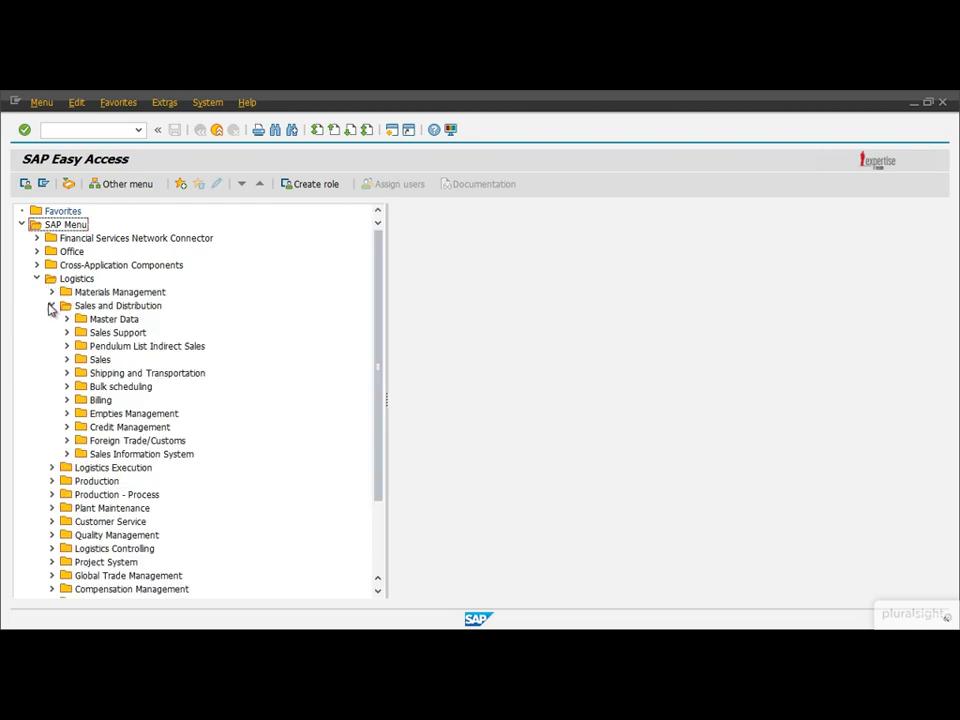
{"action": "left_click", "coordinate": [66, 359]}
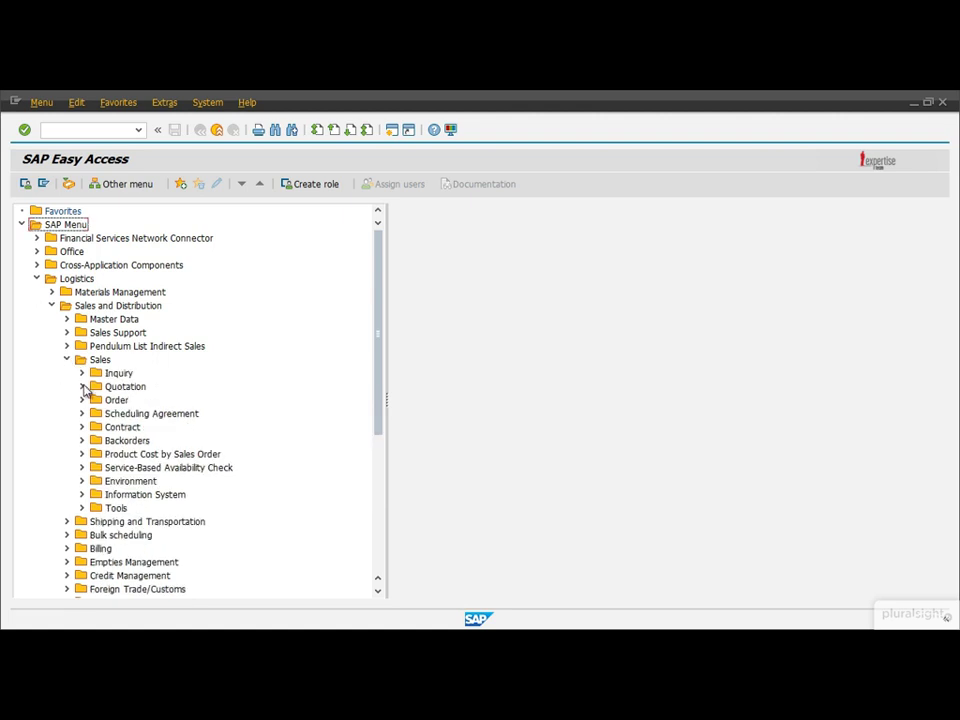
{"action": "left_click", "coordinate": [82, 386]}
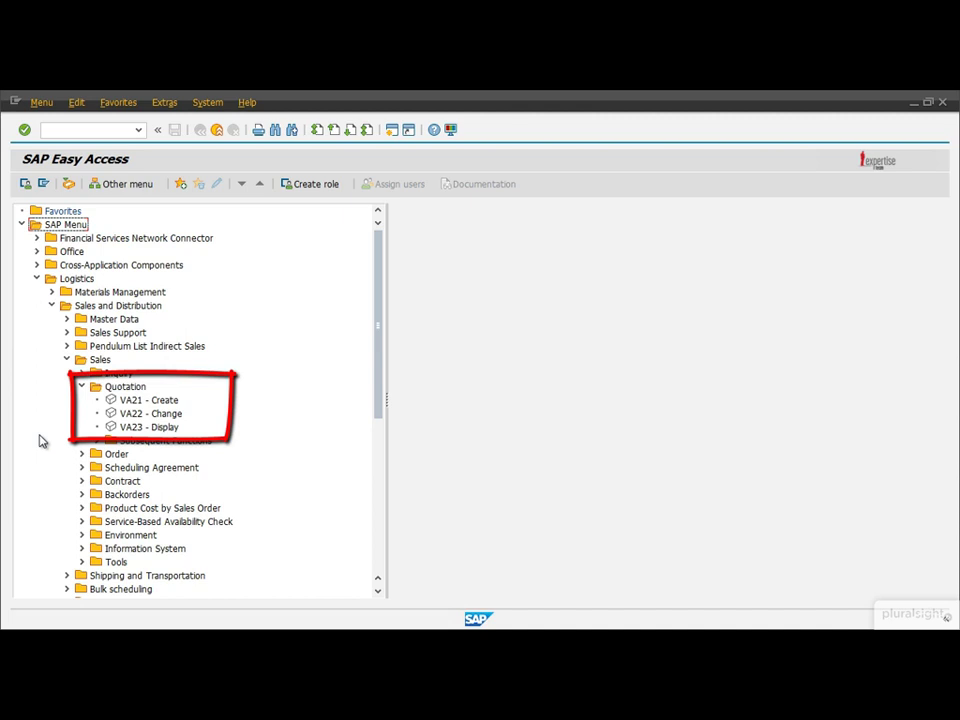
{"action": "left_click", "coordinate": [45, 130]}
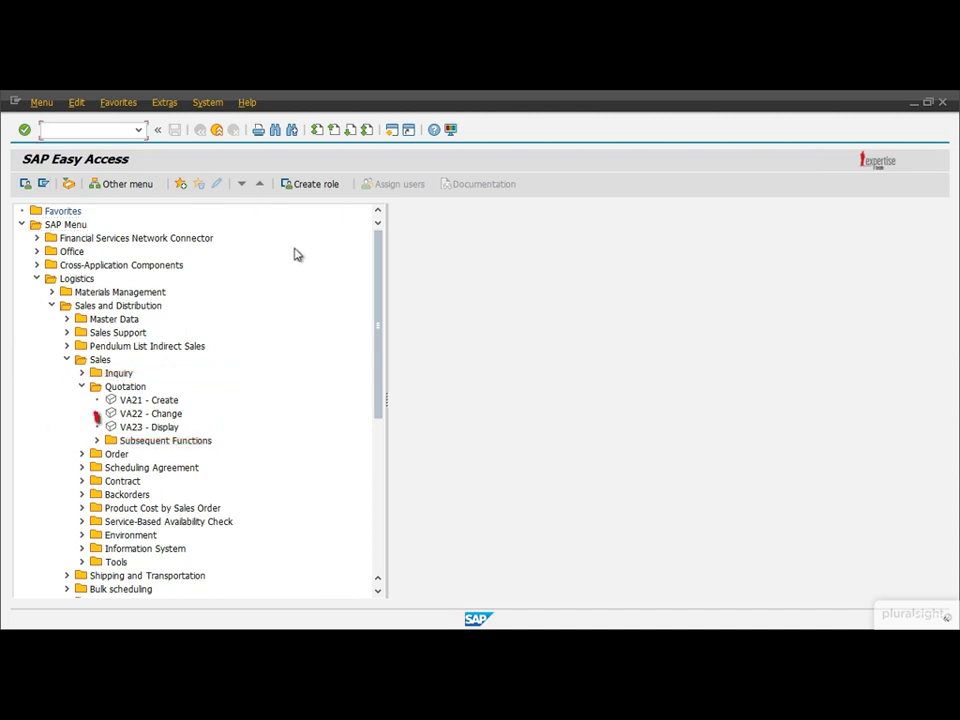
{"action": "type", "text": "VA23"}
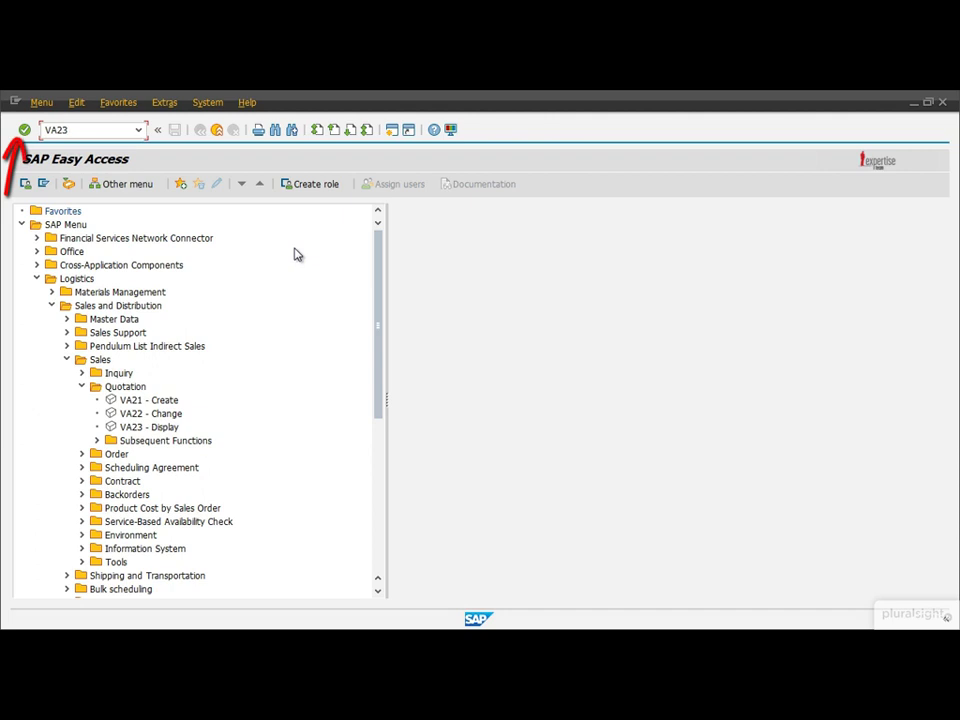
{"action": "key", "text": "Return"}
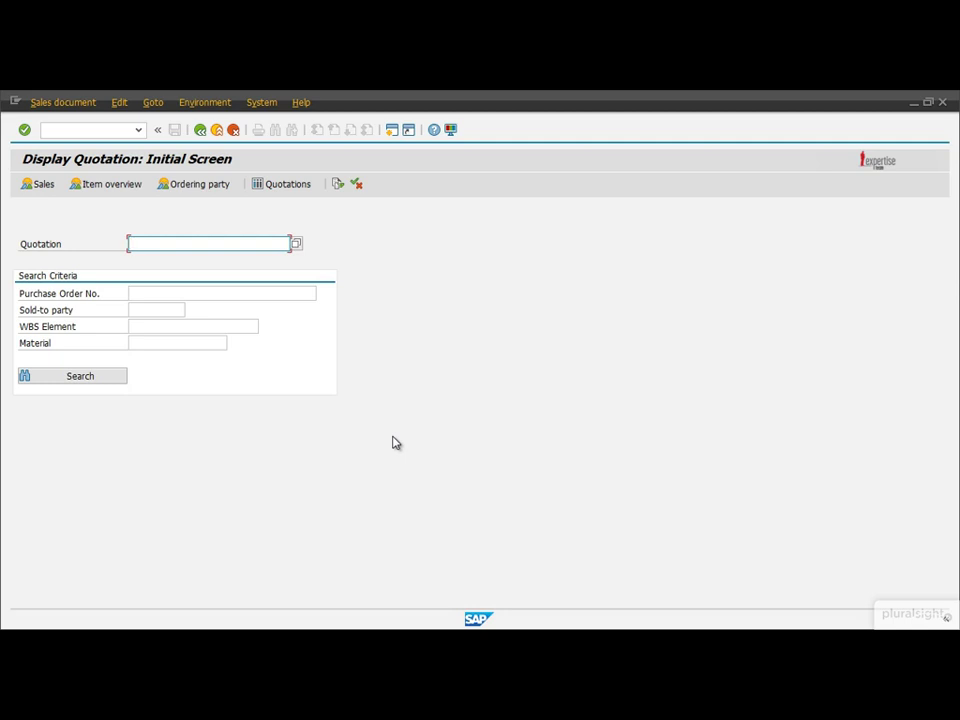
{"action": "left_click", "coordinate": [216, 130]}
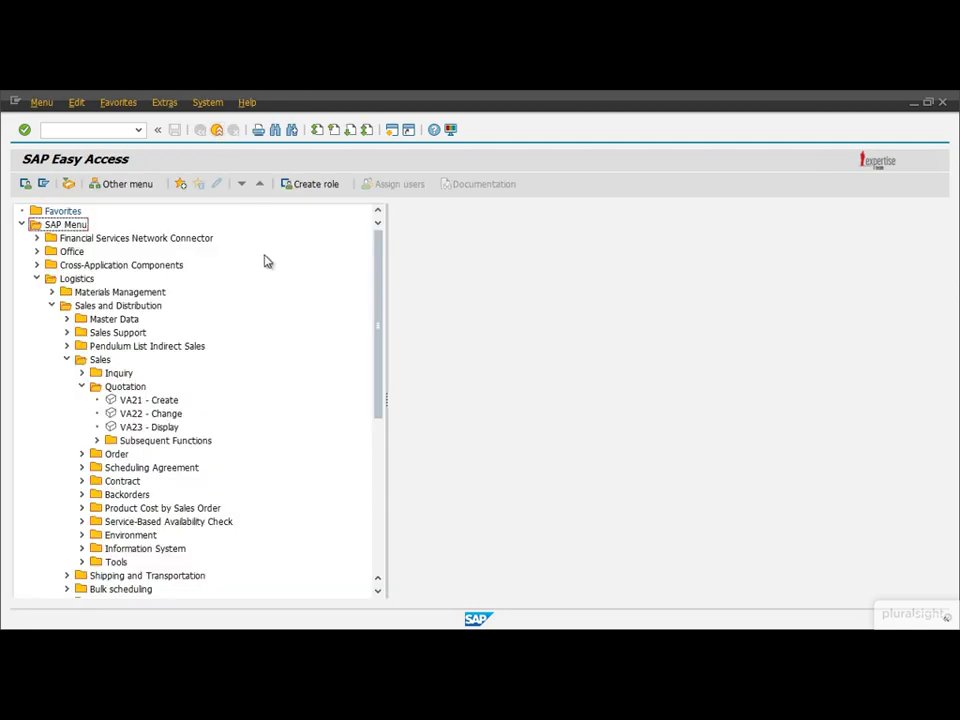
Swap Quotation for Order to show VA01–VA03, then run VA03 and exit back
{"action": "left_click", "coordinate": [82, 386]}
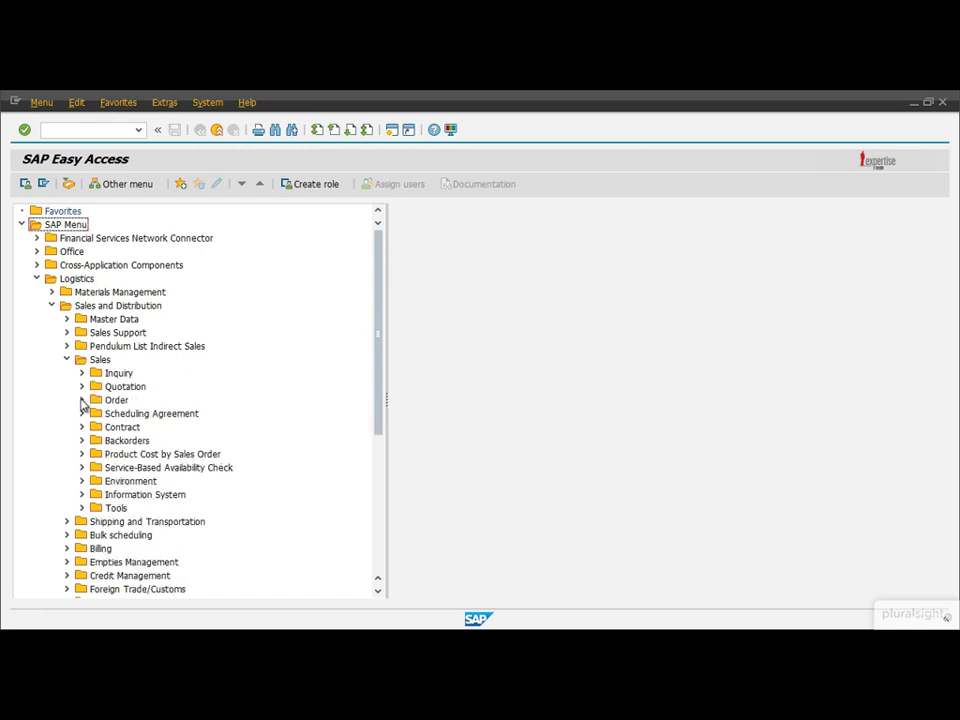
{"action": "left_click", "coordinate": [82, 400]}
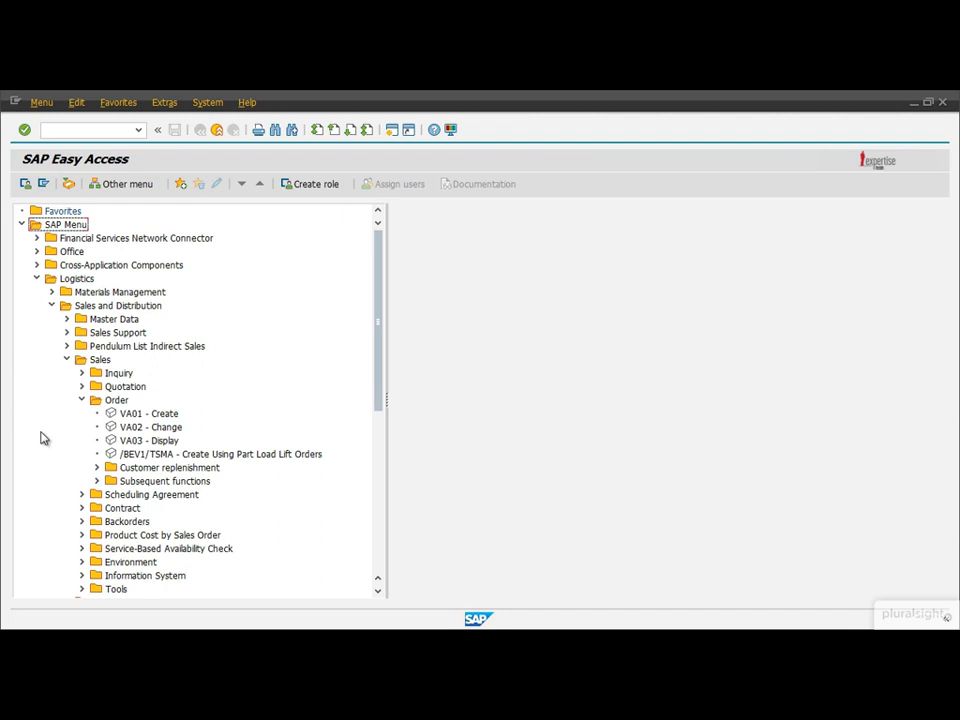
{"action": "left_click", "coordinate": [56, 130]}
{"action": "type", "text": "VA03"}
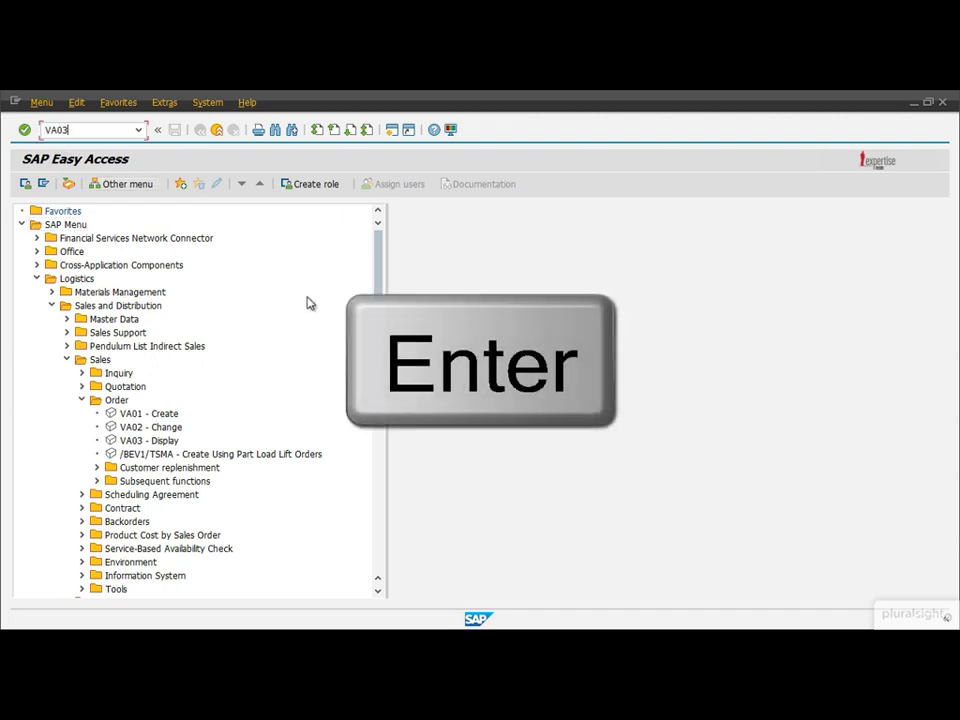
{"action": "key", "text": "Return"}
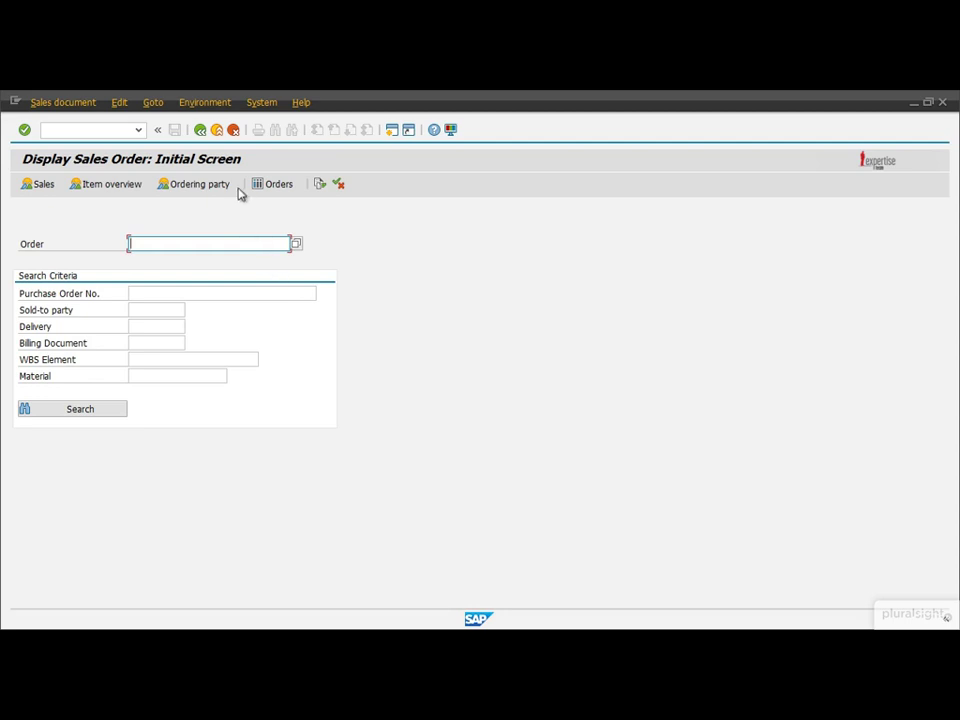
{"action": "left_click", "coordinate": [217, 131]}
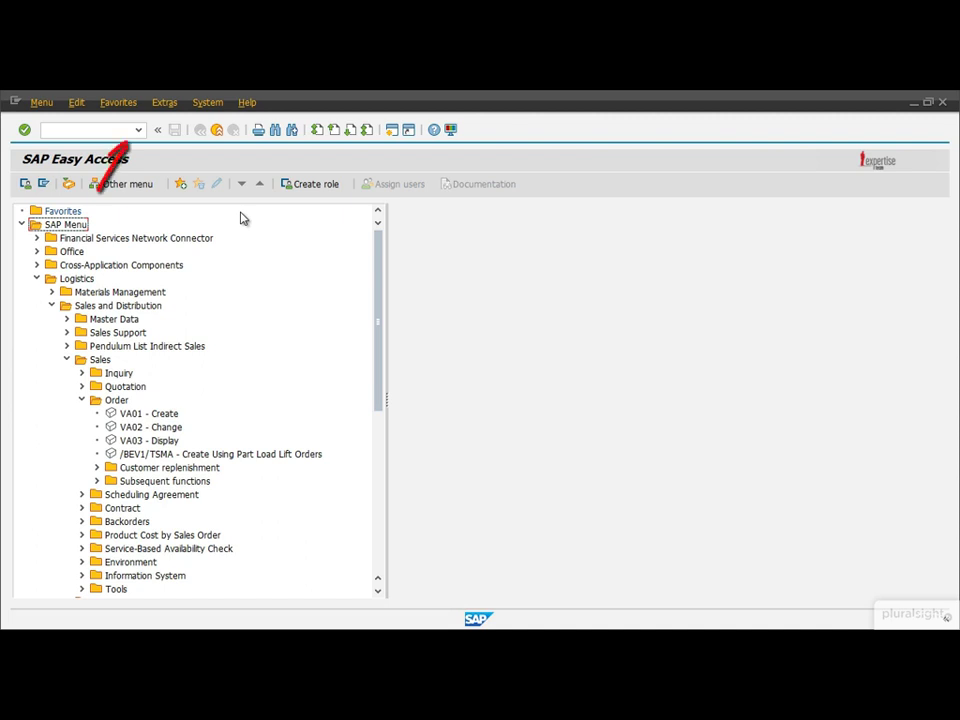
Run VA23 again by picking it from the command field's transaction history
{"action": "left_click", "coordinate": [139, 131]}
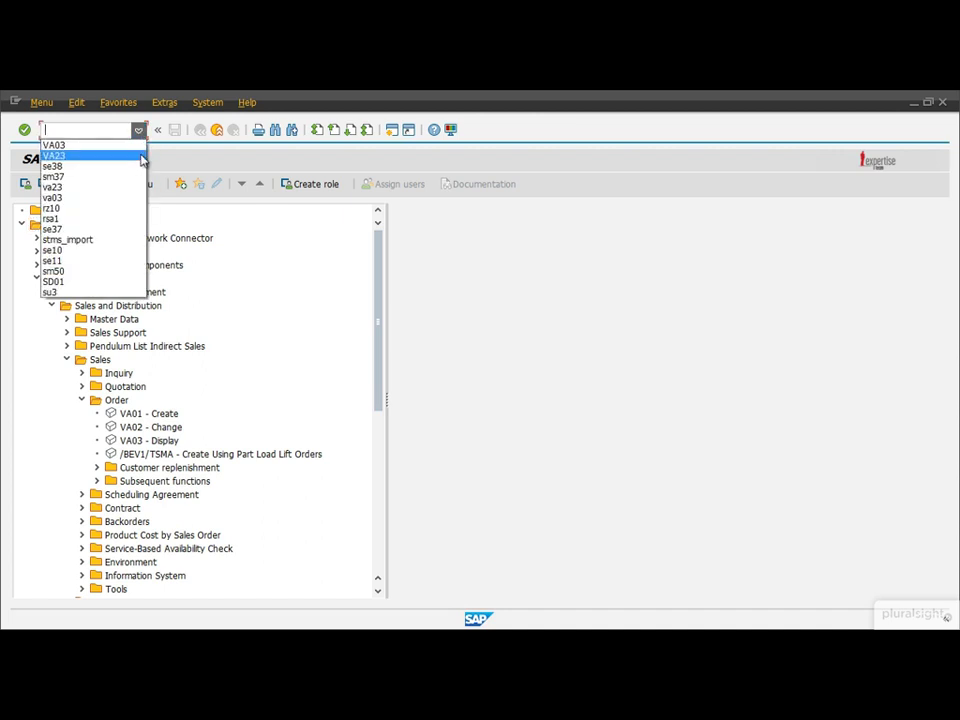
{"action": "left_click", "coordinate": [141, 160]}
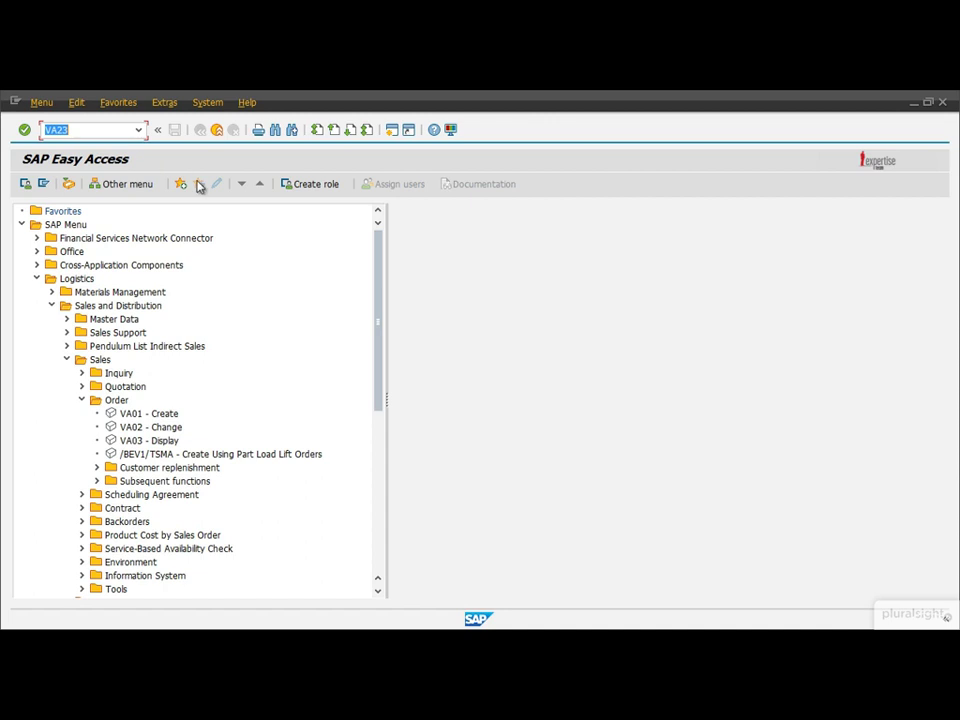
{"action": "key", "text": "Return"}
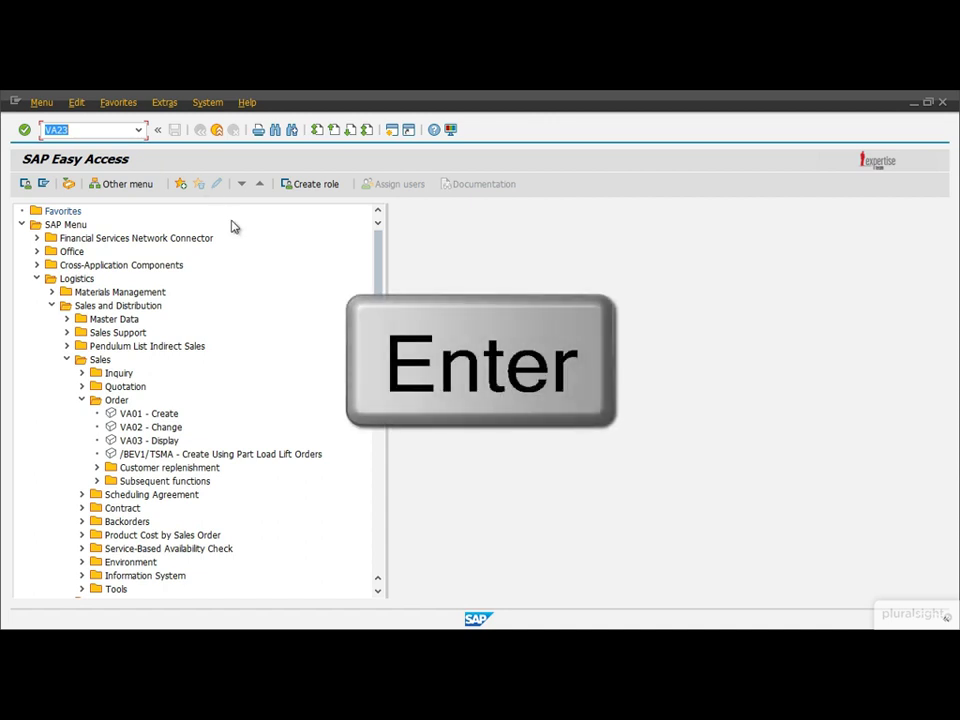